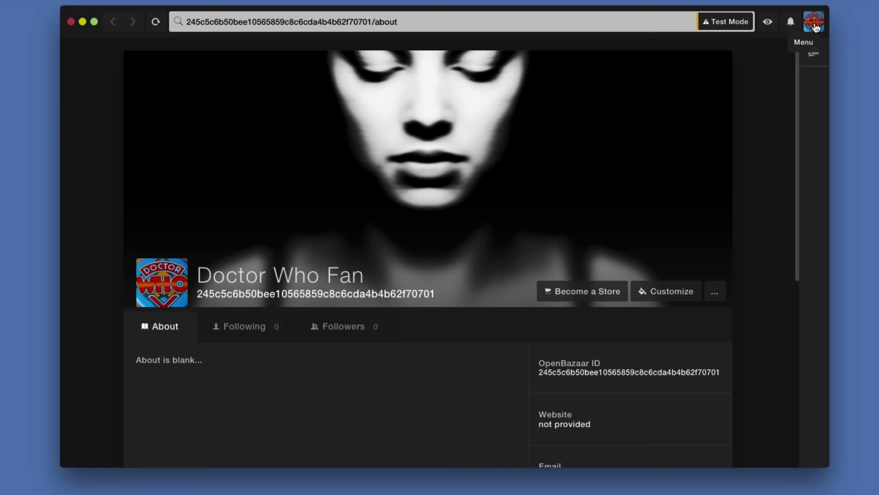
Choose Customize Page from the avatar menu to edit the Doctor Who Fan profile
left_click(815, 24)
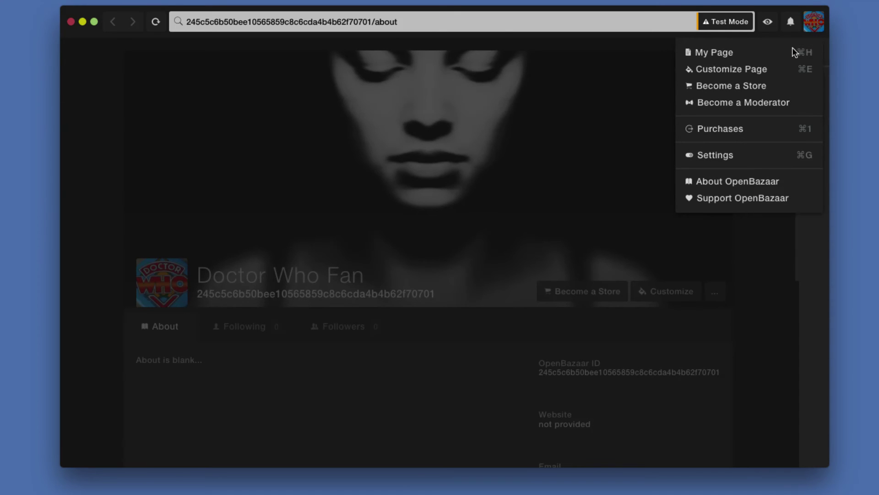
left_click(748, 73)
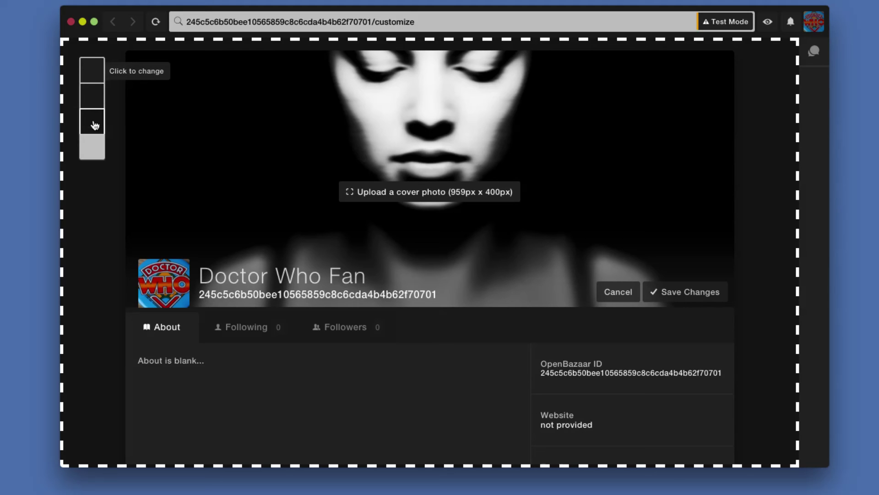
Preview maroon, green, cream, mint and blue-grey accent swatches, settling on green
left_click(91, 77)
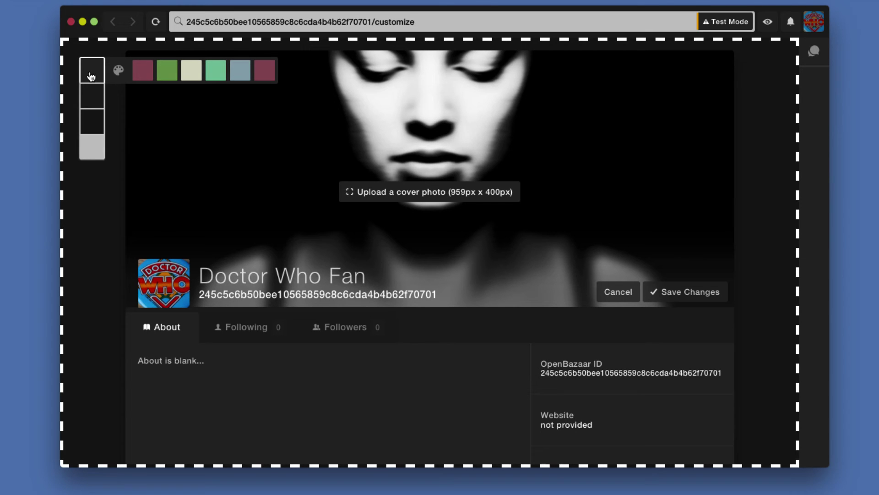
left_click(142, 73)
left_click(168, 75)
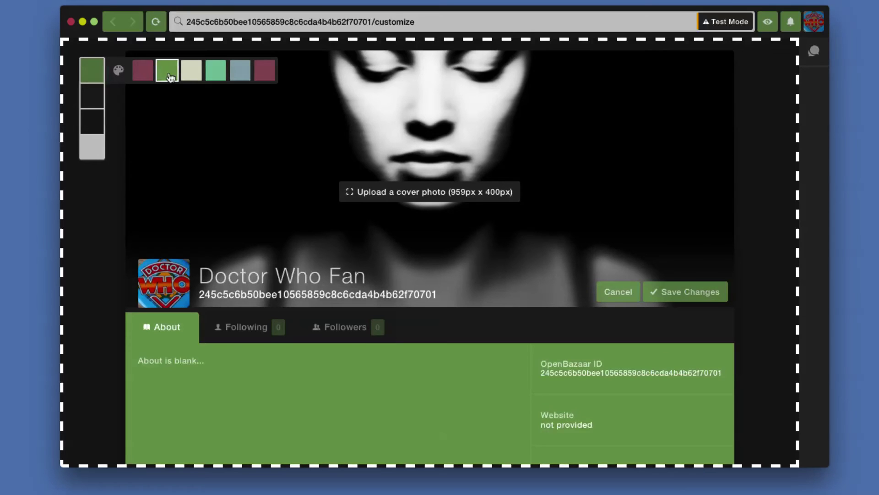
left_click(191, 74)
left_click(215, 73)
left_click(234, 77)
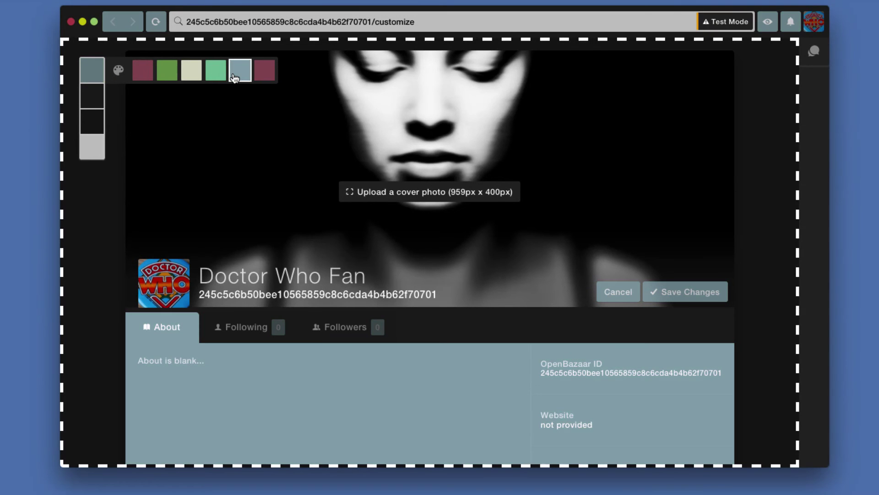
left_click(268, 77)
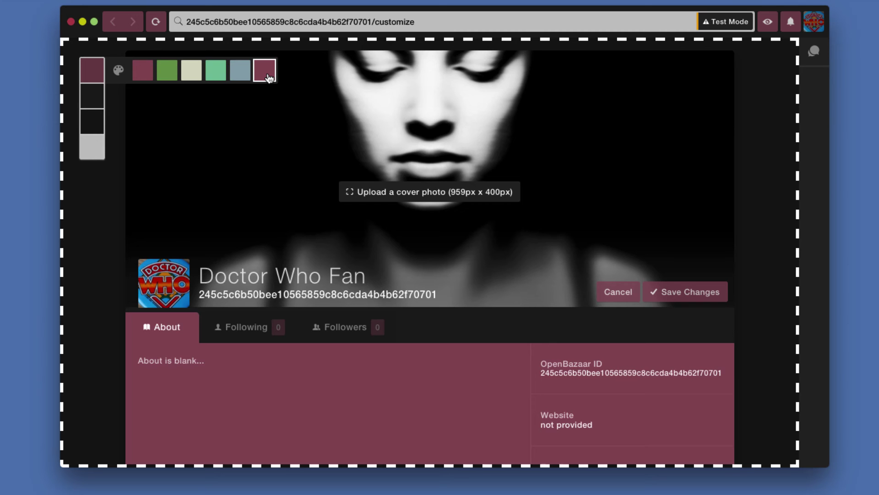
left_click(244, 74)
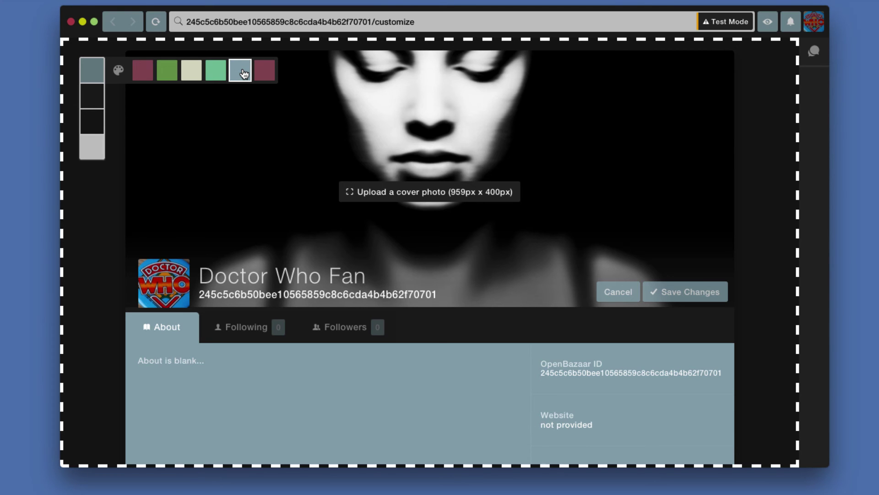
left_click(221, 73)
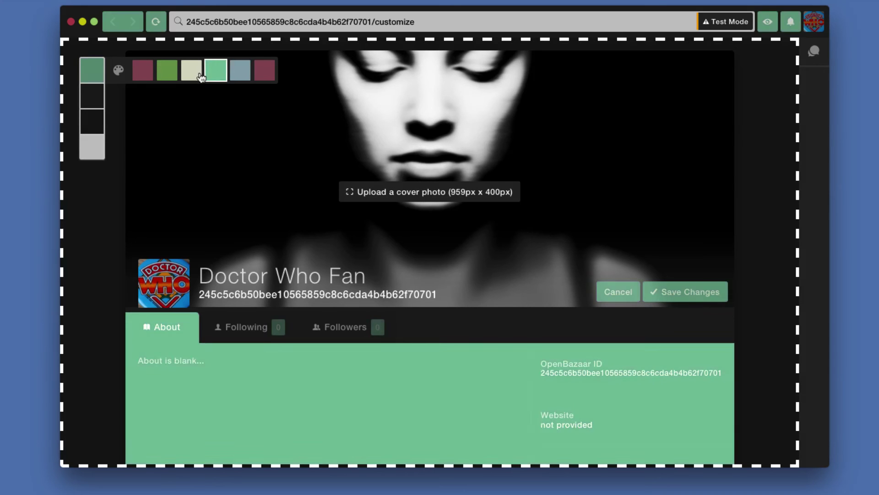
left_click(197, 74)
left_click(167, 71)
left_click(142, 71)
left_click(166, 71)
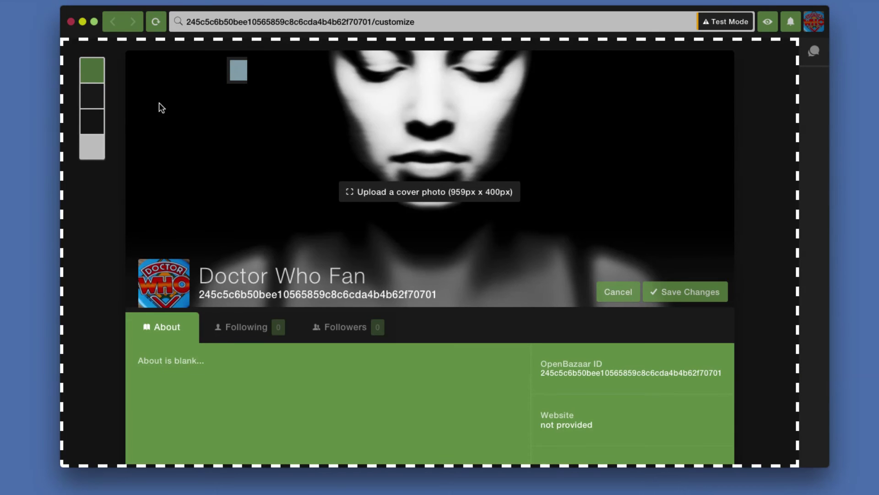
Try a brighter custom green, then make the main accent colour dark teal
left_click(101, 75)
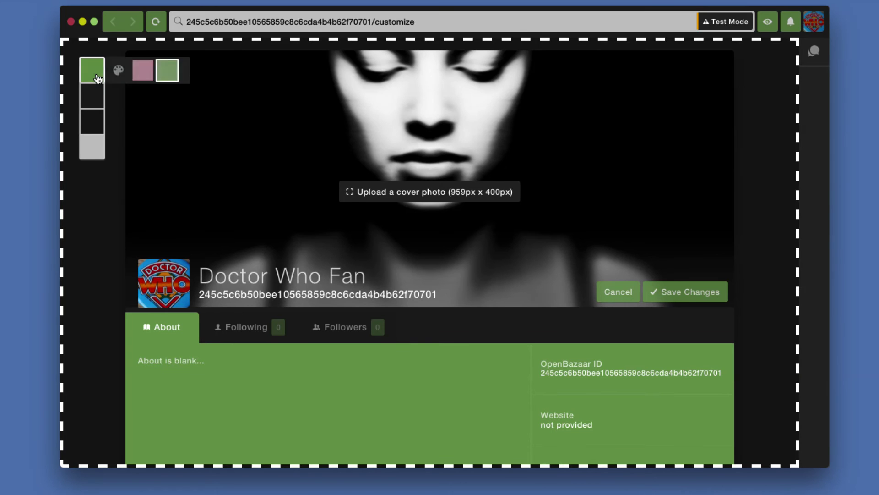
left_click(120, 77)
mouse_move(157, 132)
left_mouse_down()
mouse_move(188, 104)
mouse_move(186, 123)
mouse_move(190, 111)
mouse_move(192, 118)
left_mouse_up()
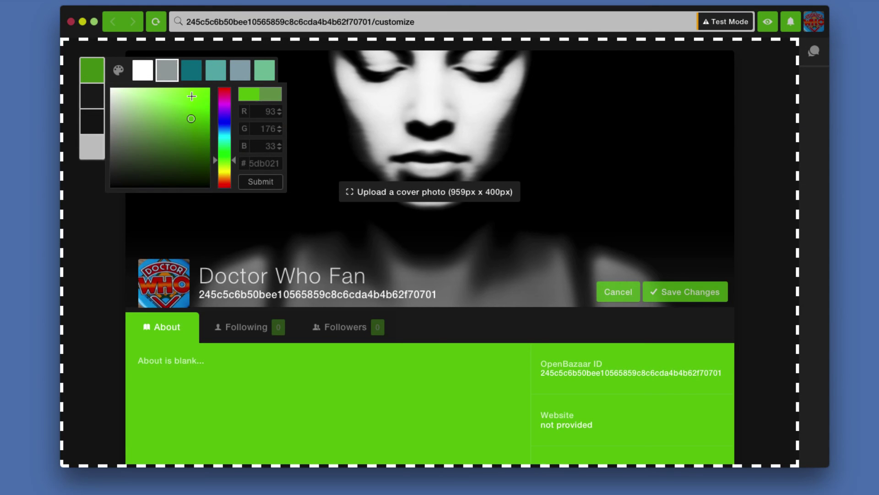
left_click(192, 71)
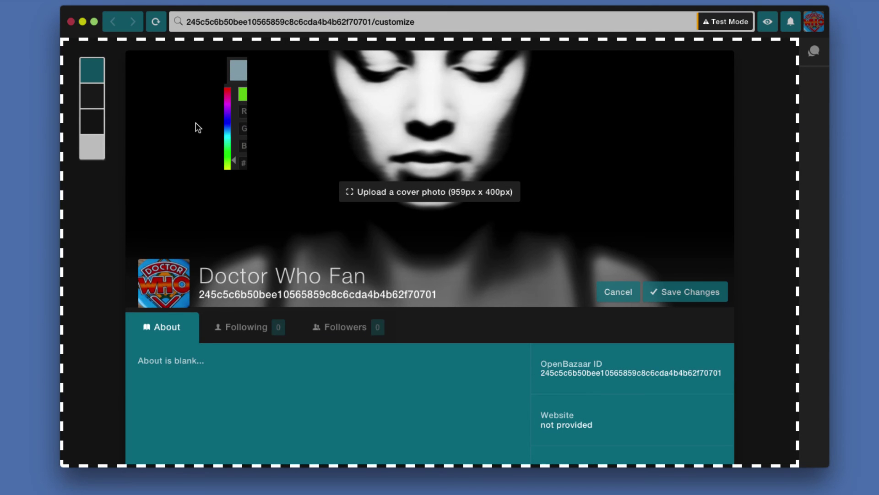
Compare the teal shades for the second colour and choose the darkest teal
left_click(91, 95)
left_click(143, 98)
left_click(167, 98)
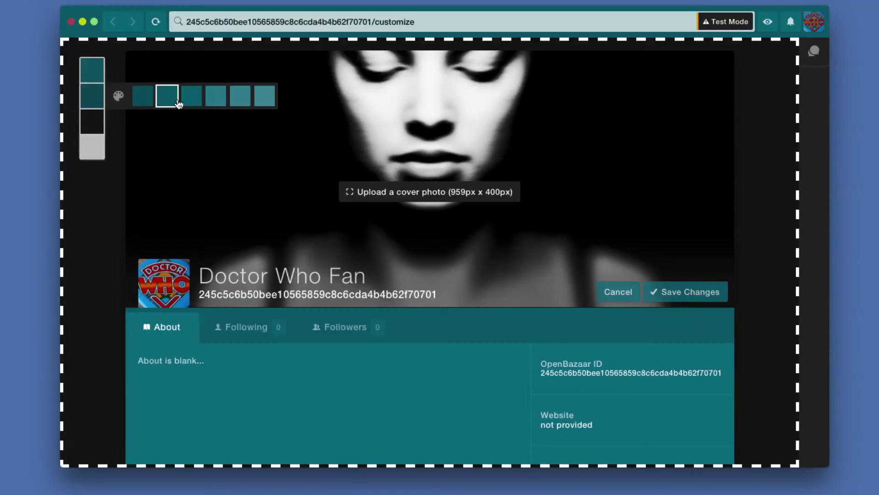
left_click(191, 99)
left_click(216, 102)
left_click(241, 105)
left_click(270, 108)
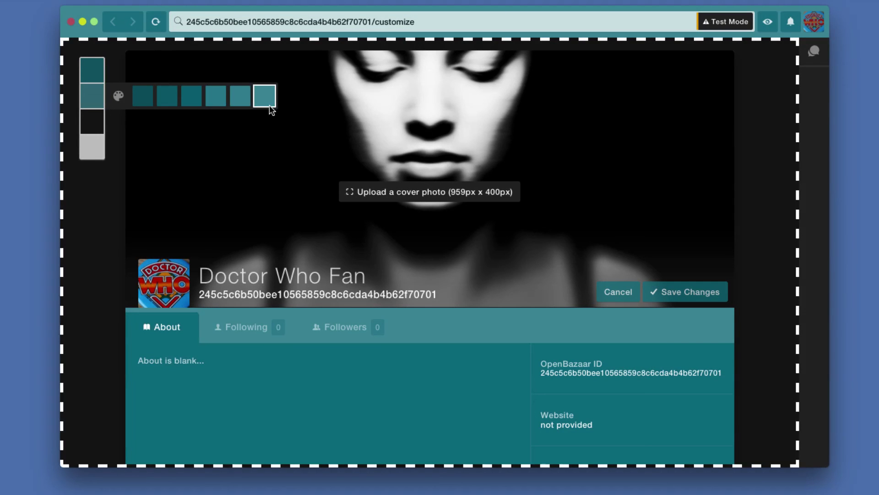
left_click(240, 104)
left_click(216, 104)
left_click(191, 105)
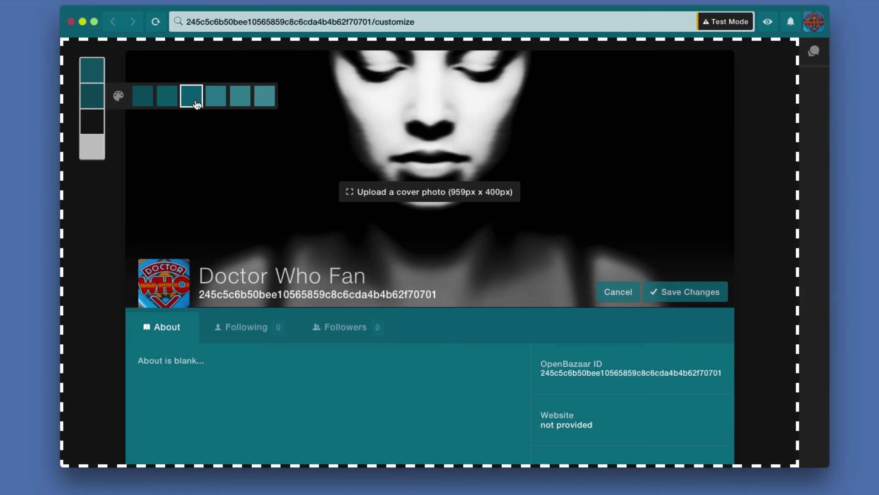
left_click(168, 102)
left_click(188, 103)
left_click(166, 102)
left_click(148, 97)
left_click(165, 97)
left_click(150, 98)
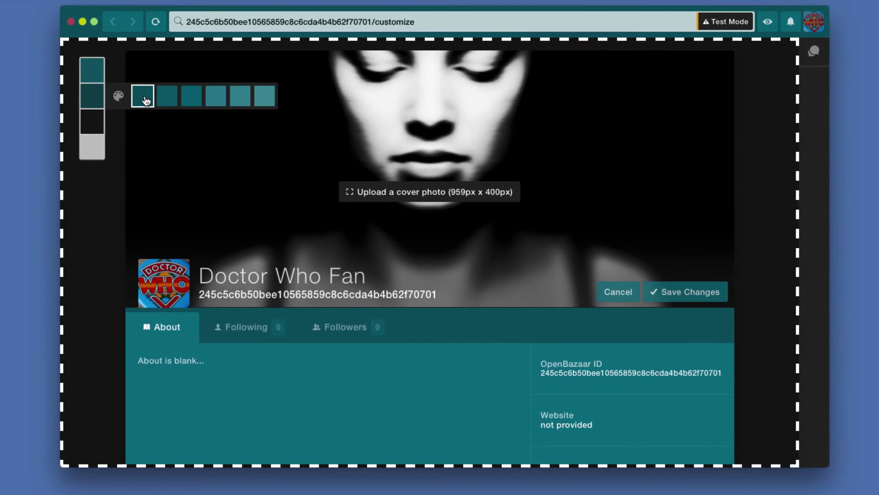
Set the page background colour to the second-darkest teal shade
left_click(96, 126)
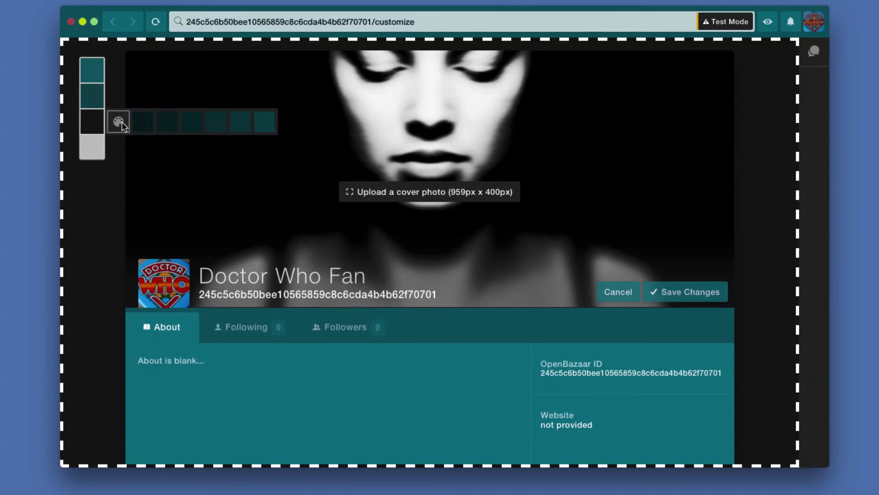
left_click(183, 131)
left_click(218, 130)
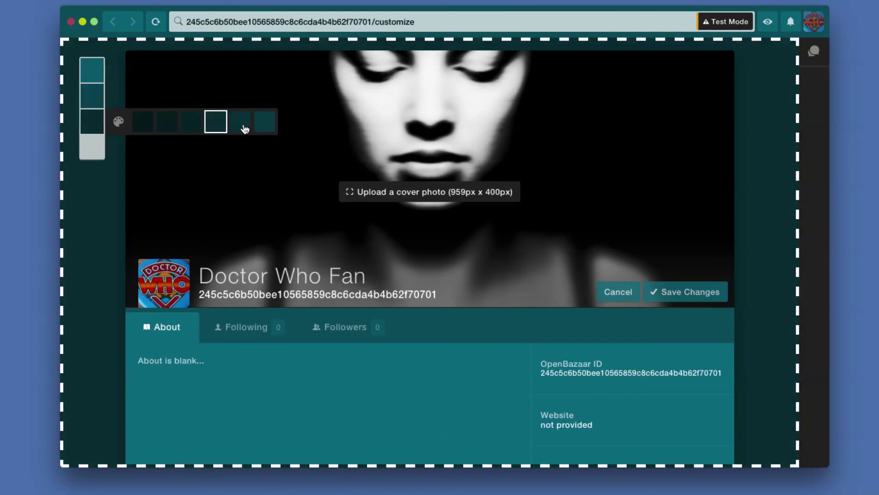
left_click(242, 129)
left_click(265, 129)
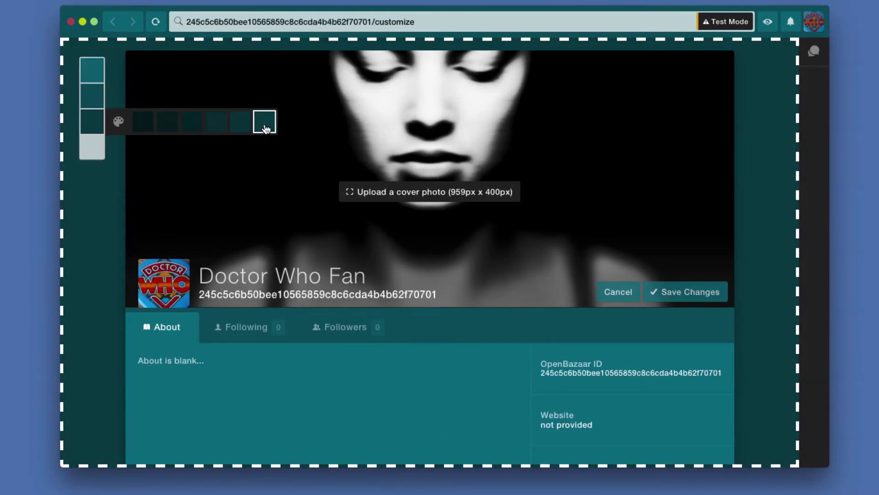
left_click(216, 125)
left_click(191, 123)
left_click(171, 122)
left_click(143, 122)
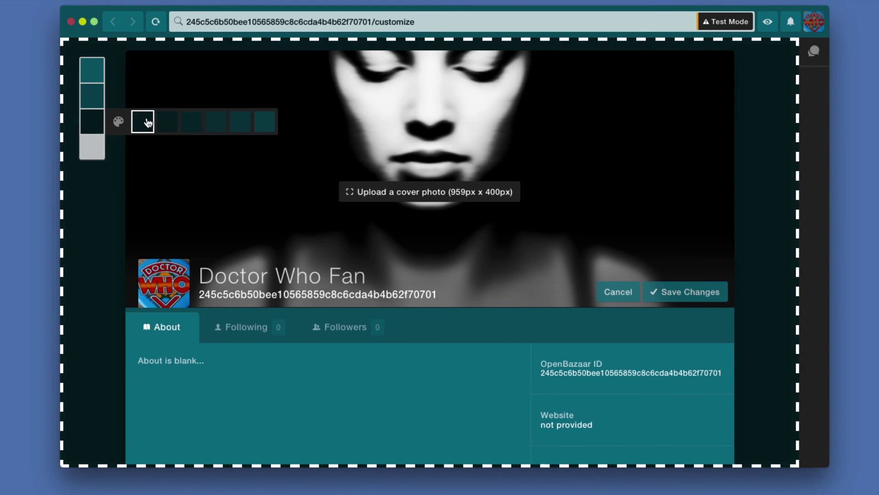
left_click(166, 121)
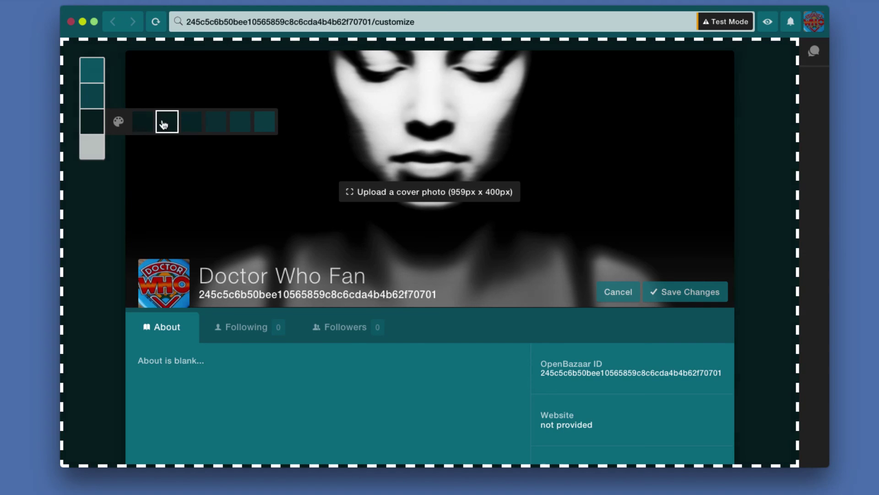
Compare black and white for the text colour, keeping it white
left_click(96, 154)
left_click(167, 156)
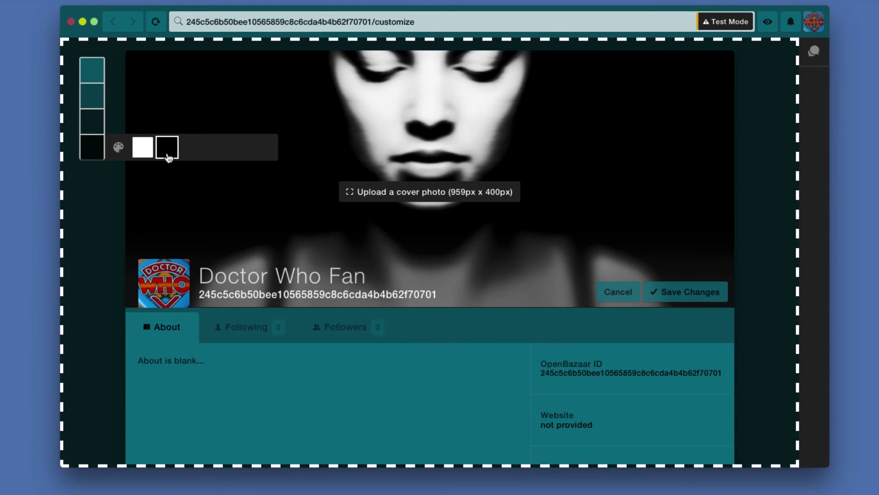
left_click(144, 155)
left_click(168, 156)
left_click(143, 155)
left_click(167, 155)
left_click(144, 153)
left_click(167, 153)
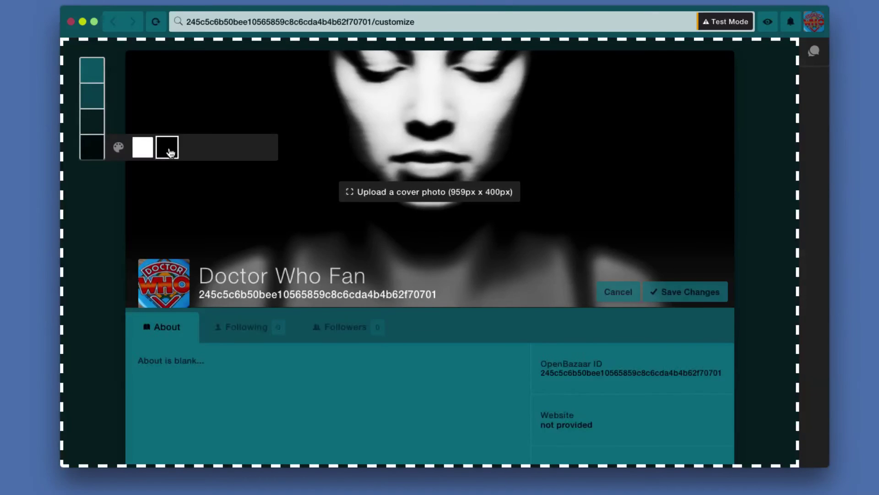
left_click(143, 152)
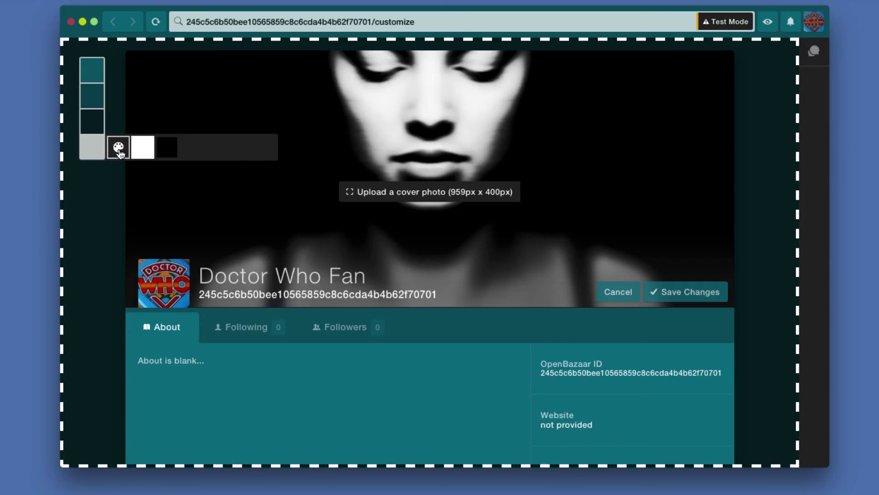
Apply a custom light grey text colour, e6e1e6, from the colour picker
left_click(119, 148)
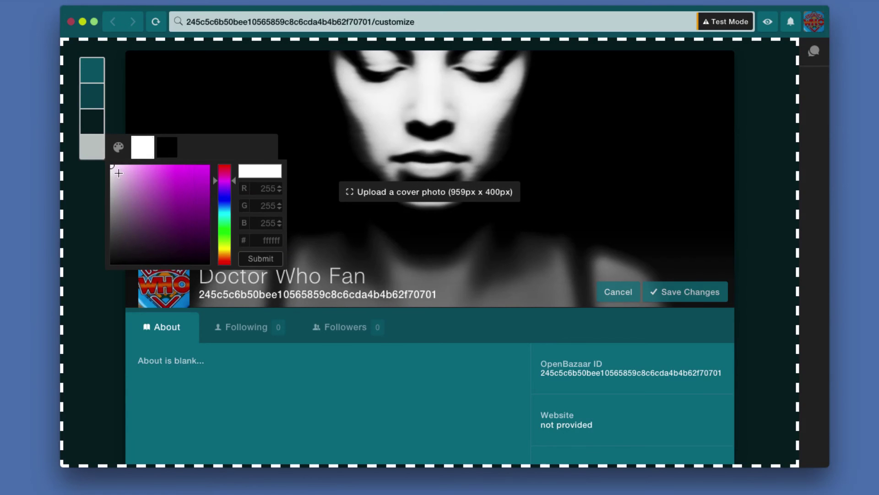
mouse_move(115, 172)
left_mouse_down()
mouse_move(112, 180)
mouse_move(106, 158)
left_mouse_up()
left_click(136, 151)
left_click(119, 148)
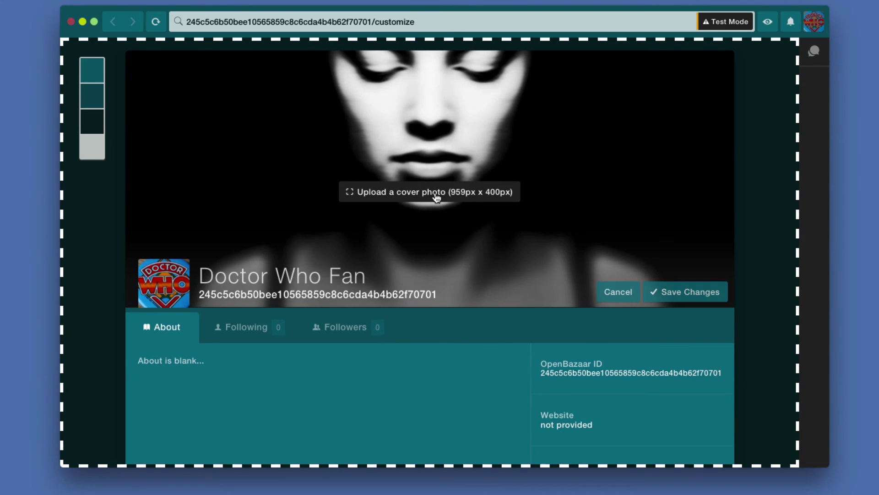
Upload Doctor-Who-series-8-titles.jpg as the profile's cover photo
left_click(436, 197)
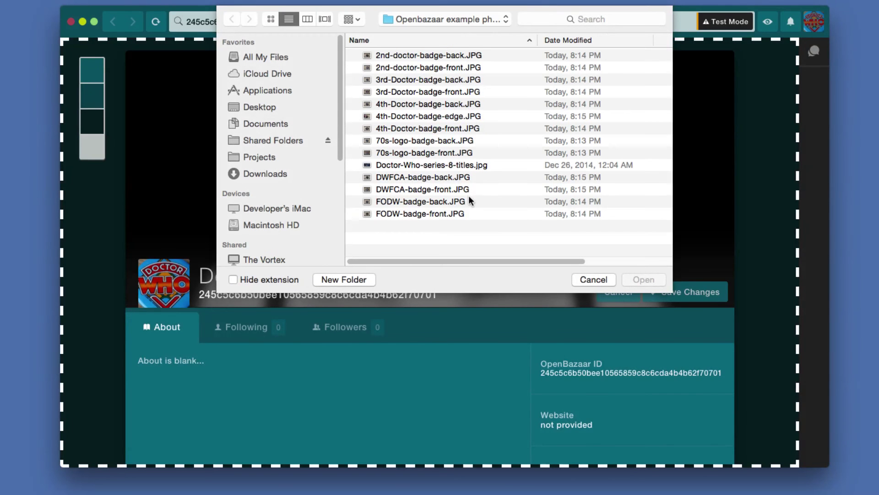
left_click(416, 164)
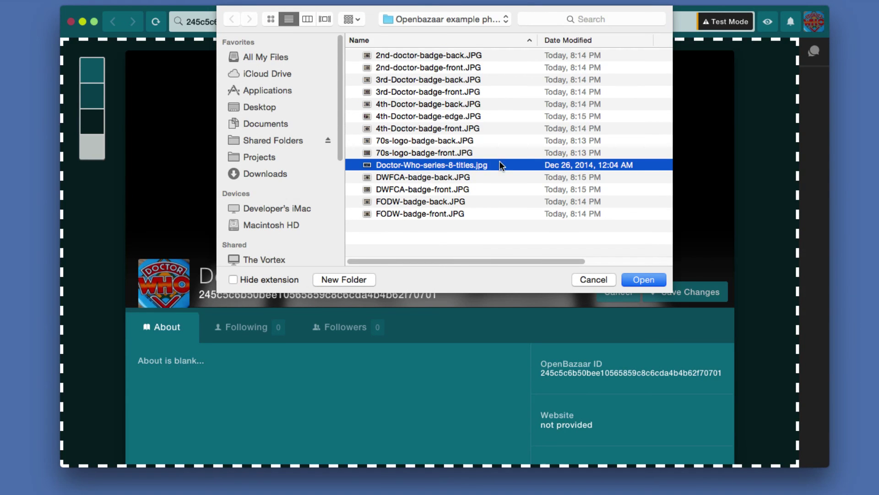
left_click(642, 279)
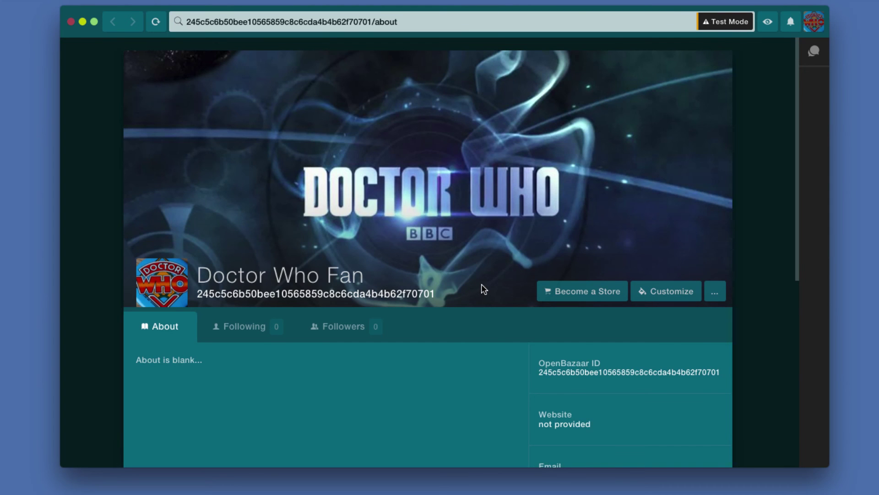
scroll(482, 286, "down", 2)
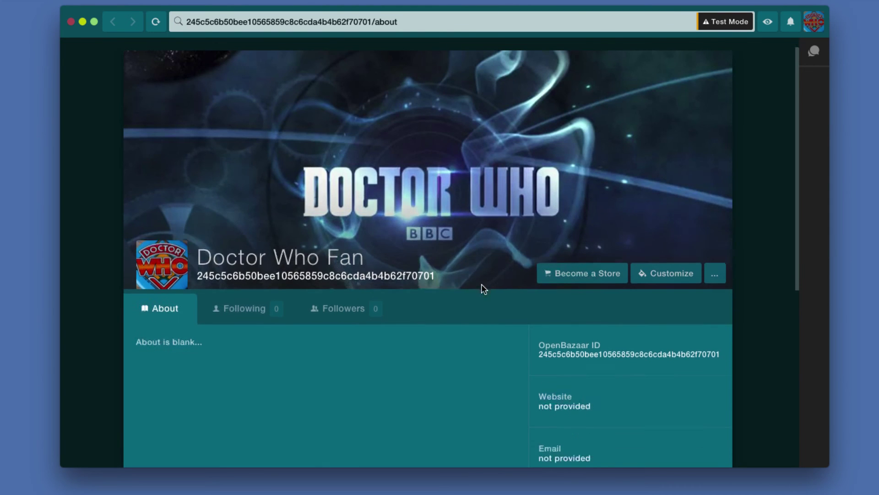
scroll(476, 291, "down", 2)
scroll(470, 303, "down", 1)
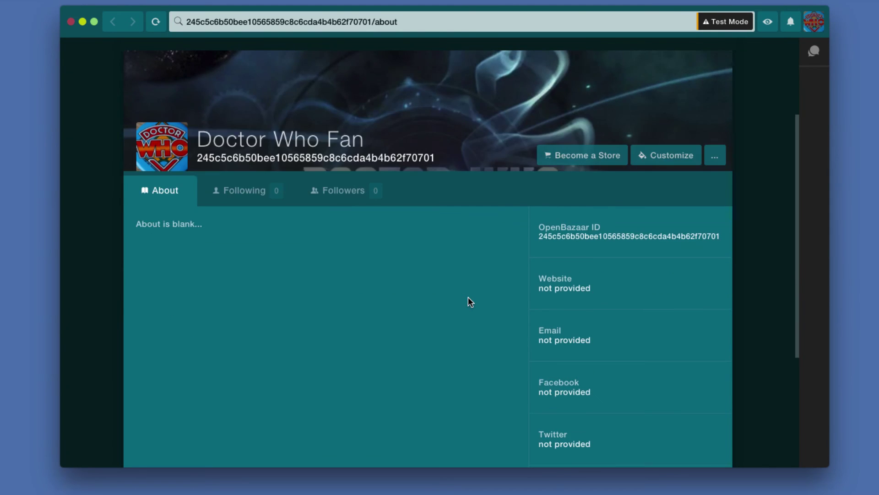
mouse_move(579, 283)
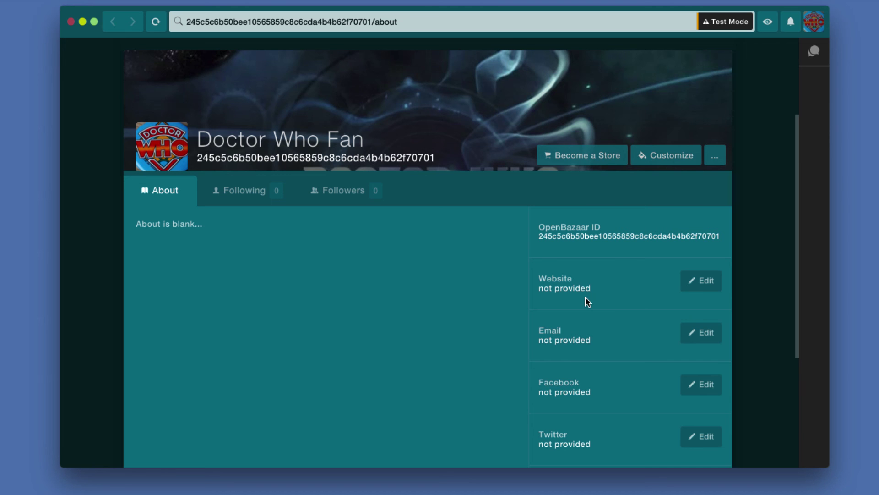
scroll(169, 245, "up", 1)
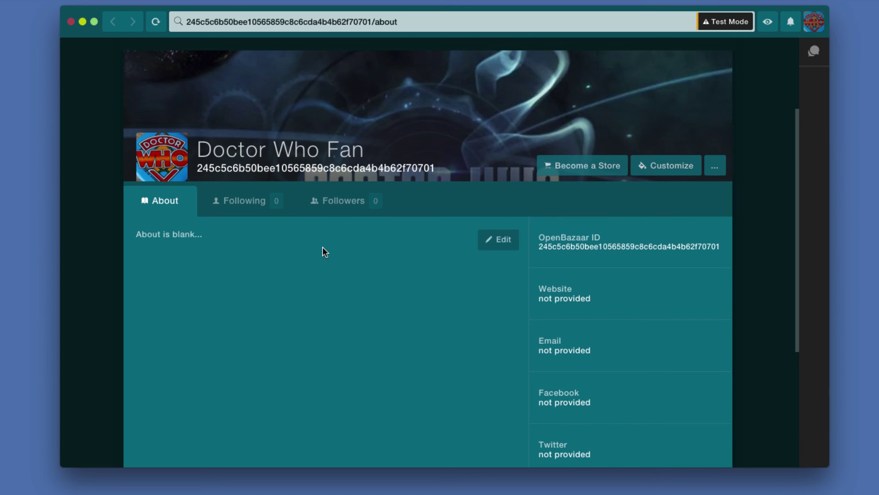
left_click(812, 32)
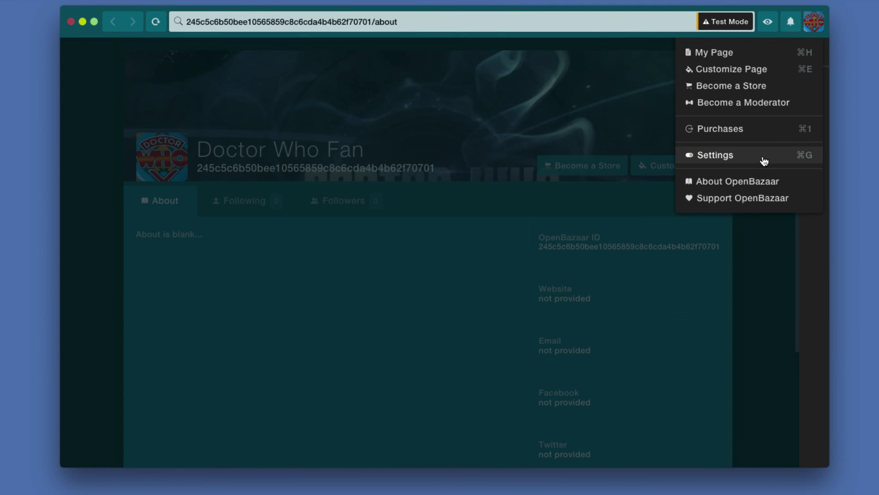
left_click(487, 253)
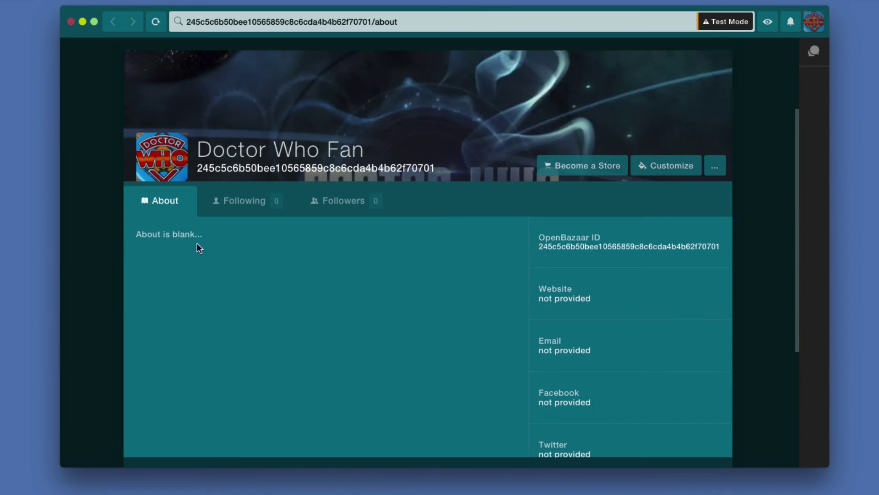
mouse_move(229, 244)
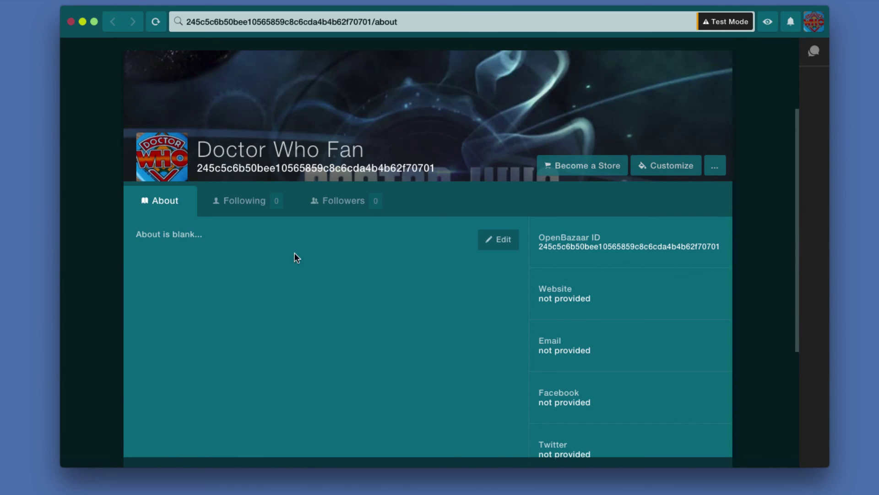
mouse_move(658, 347)
scroll(603, 306, "down", 5)
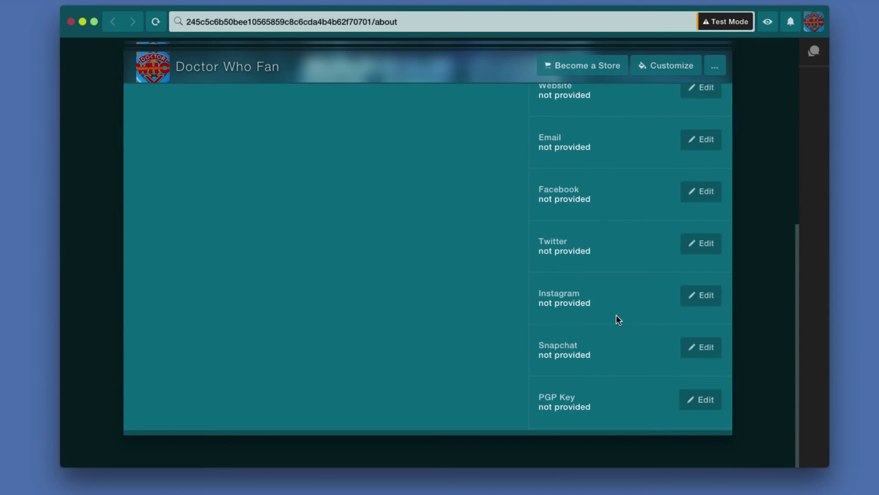
scroll(613, 339, "up", 5)
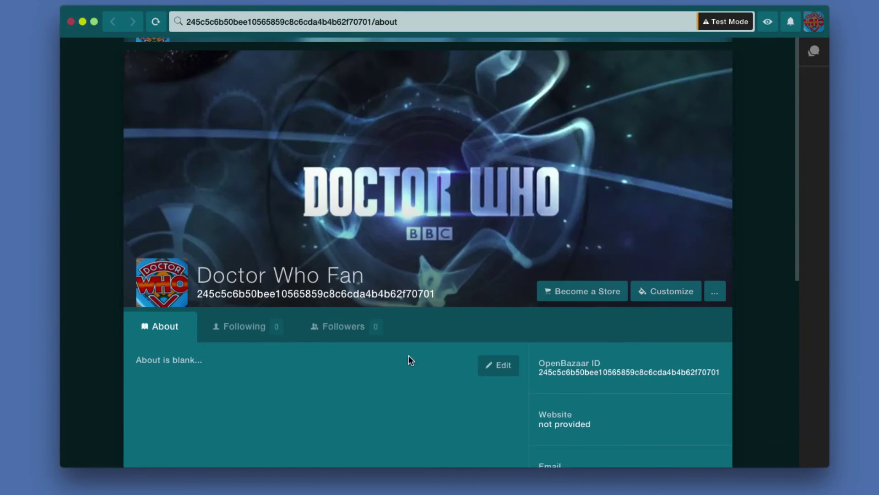